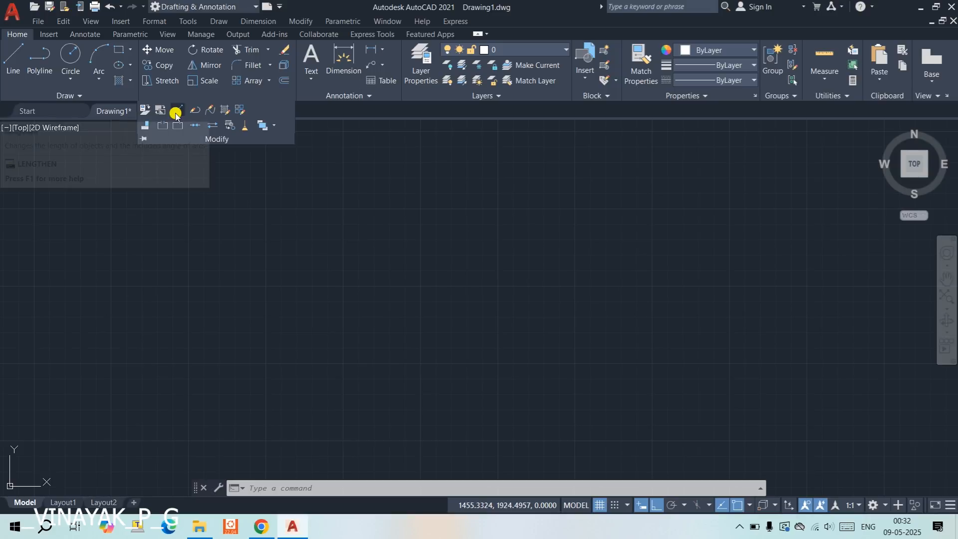
# Step: Draw a horizontal line 50 units long in the upper-left part of the drawing area
pyautogui.click(249, 190)
pyautogui.click(136, 178)
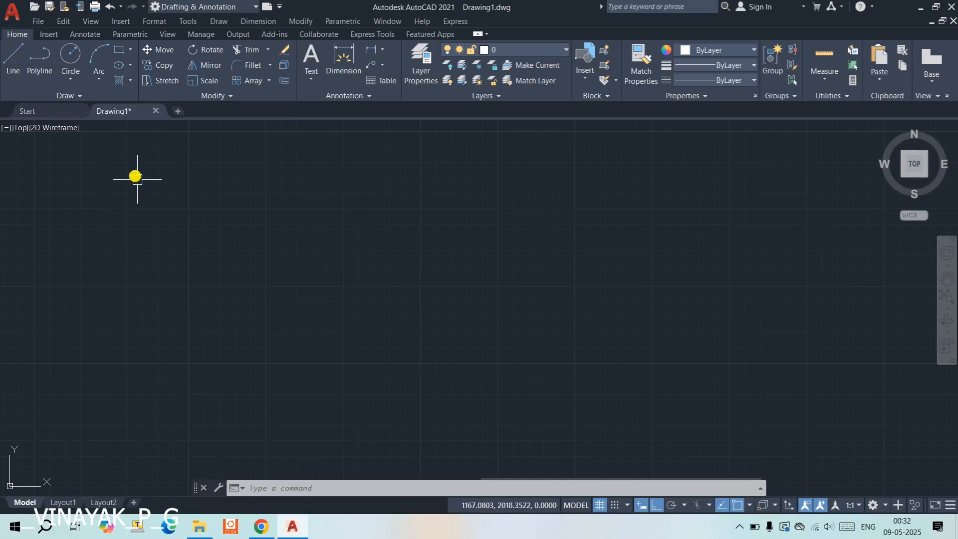
pyautogui.click(14, 63)
pyautogui.click(133, 212)
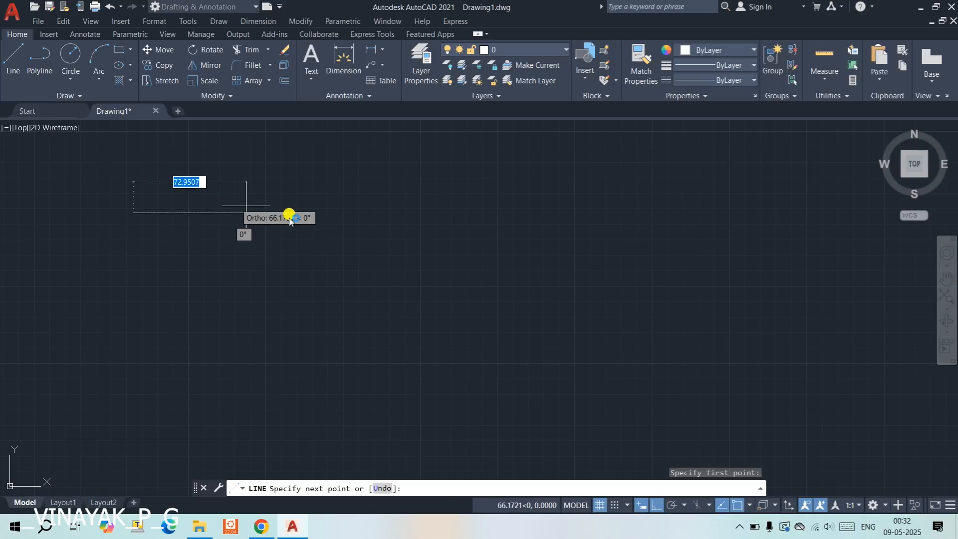
pyautogui.write('50')
pyautogui.press('Return')
pyautogui.press('Return')
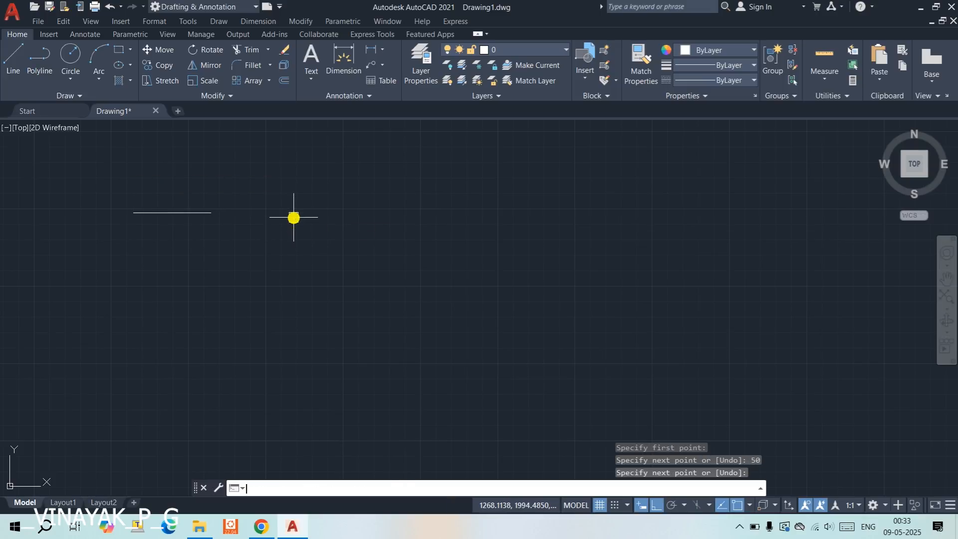
# Step: Add a linear dimension between the line's two endpoints, placed just above the line
pyautogui.scroll(4, 156, 217)
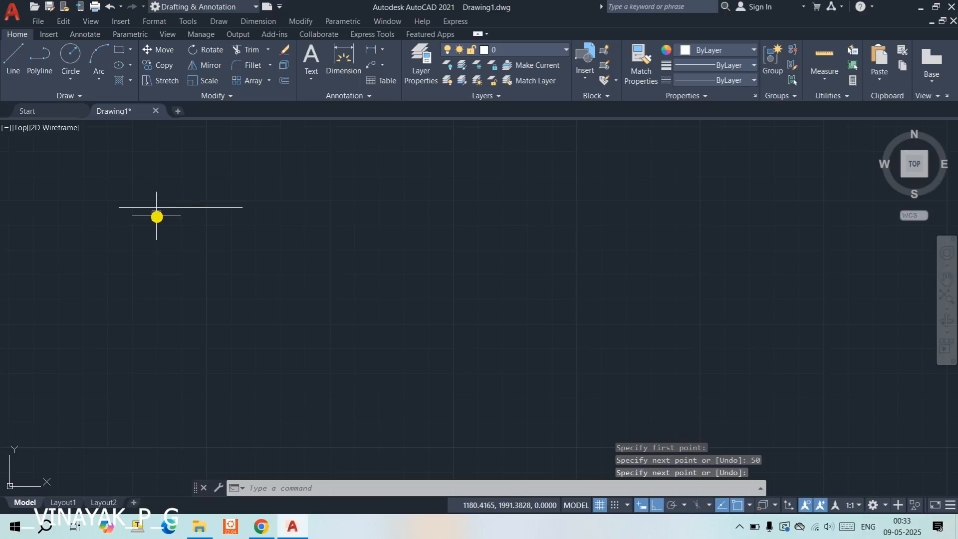
pyautogui.moveTo(157, 216); pyautogui.dragTo(170, 223, button='middle')
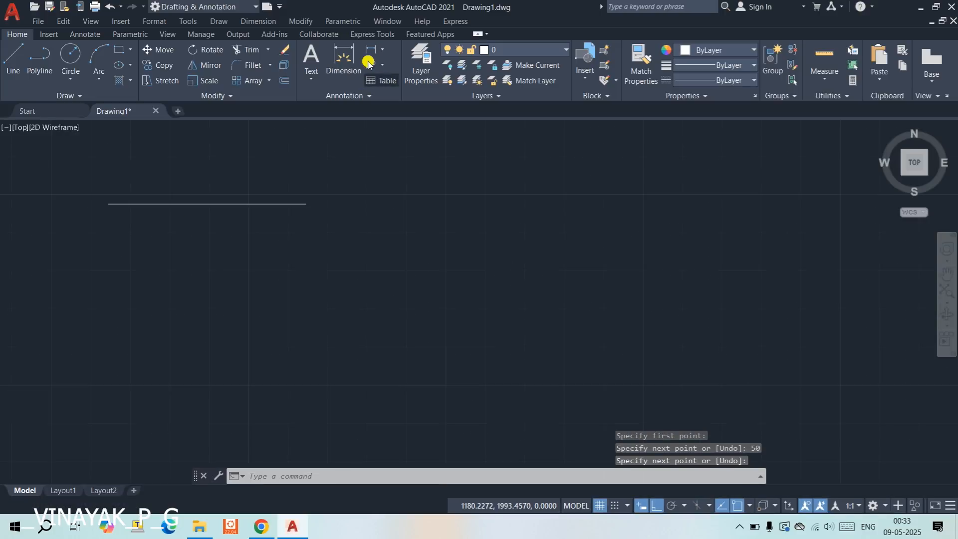
pyautogui.click(382, 51)
pyautogui.click(372, 68)
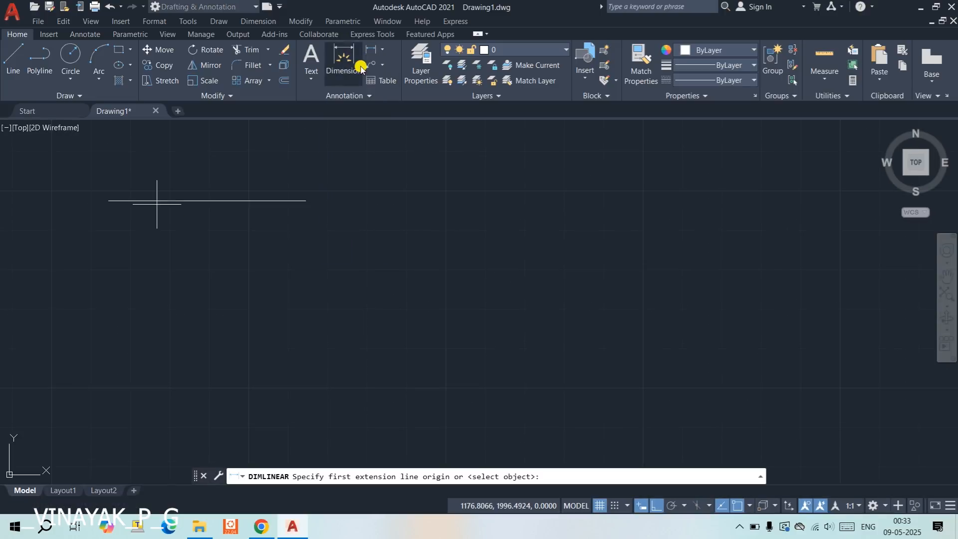
pyautogui.click(108, 200)
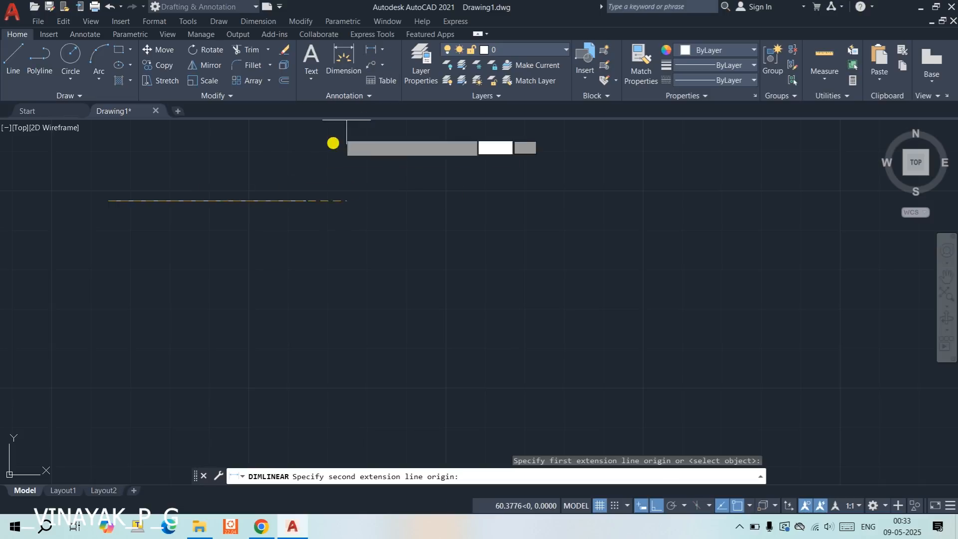
pyautogui.click(303, 202)
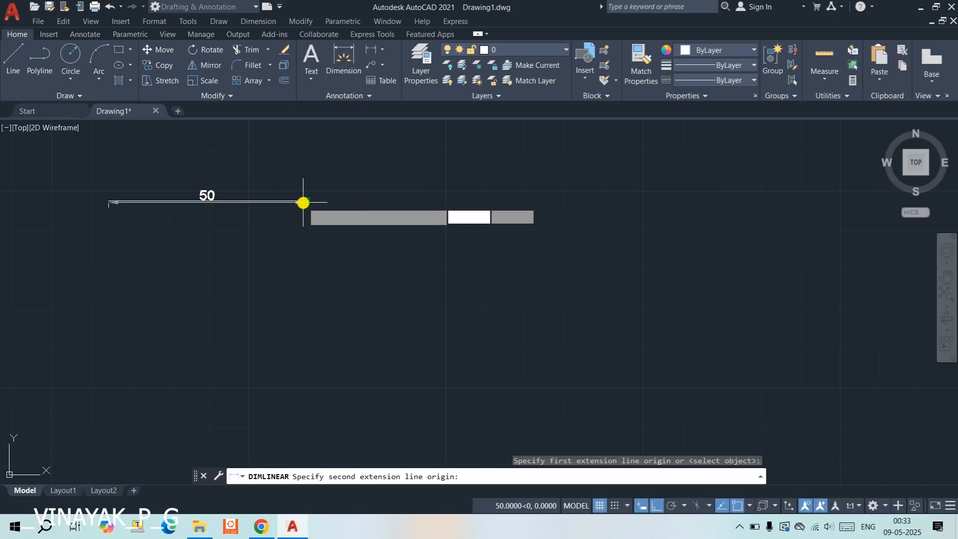
pyautogui.click(302, 177)
pyautogui.moveTo(223, 205); pyautogui.dragTo(240, 238, button='middle')
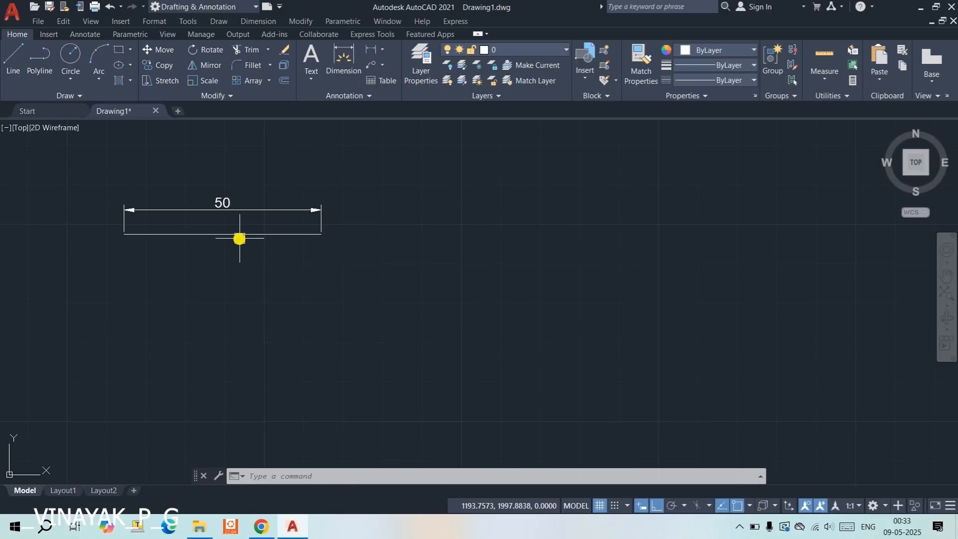
# Step: Lengthen the line at its right end to a total length of 150 using the Total option
pyautogui.moveTo(223, 238)
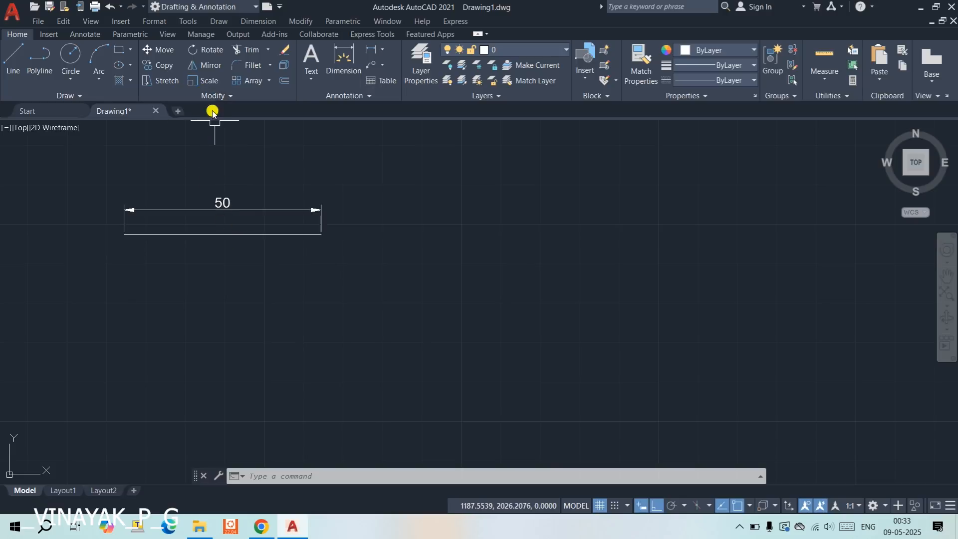
pyautogui.click(215, 96)
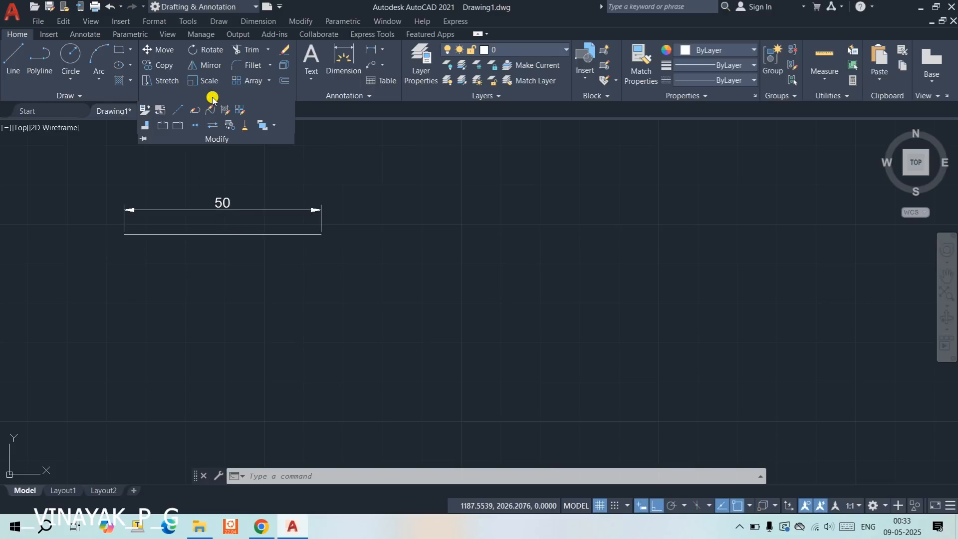
pyautogui.click(174, 114)
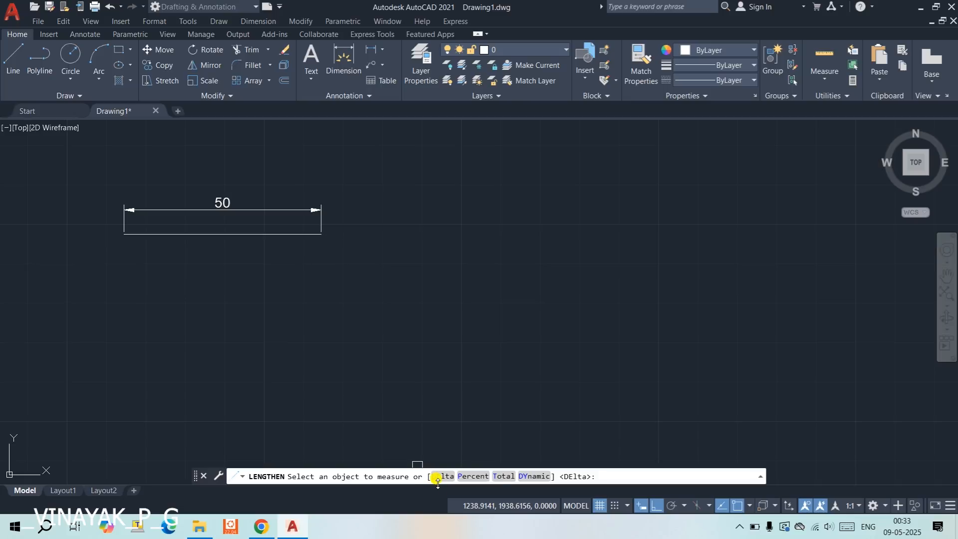
pyautogui.click(503, 477)
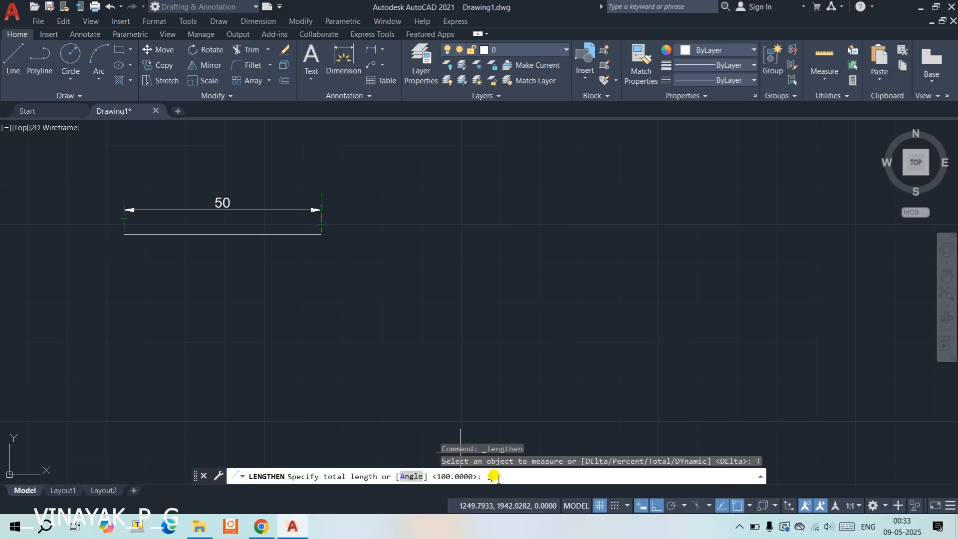
pyautogui.write('50')
pyautogui.press('Return')
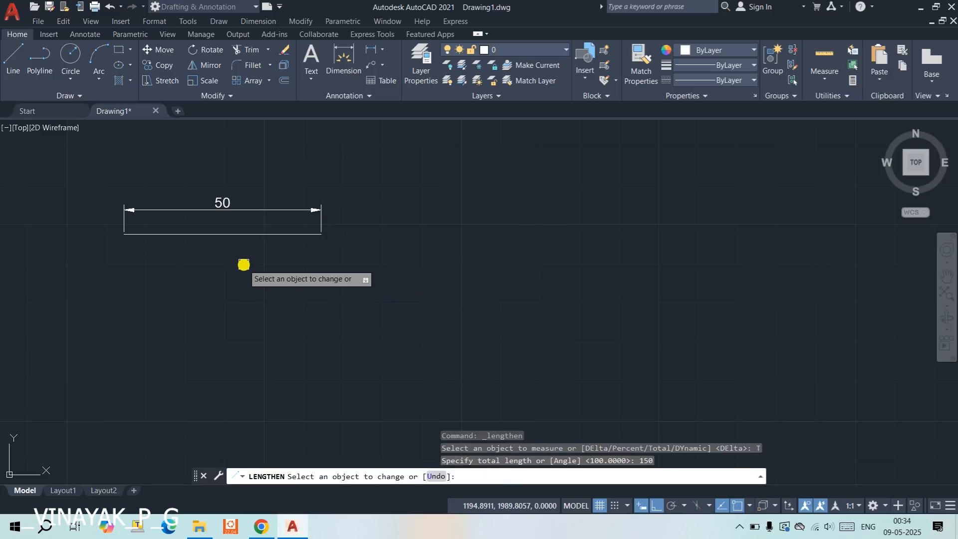
pyautogui.click(247, 235)
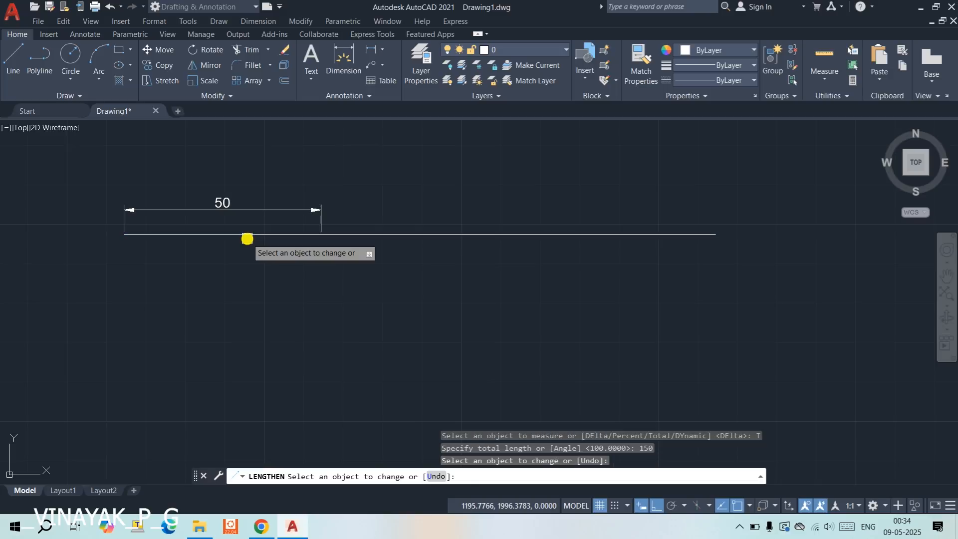
pyautogui.press('Return')
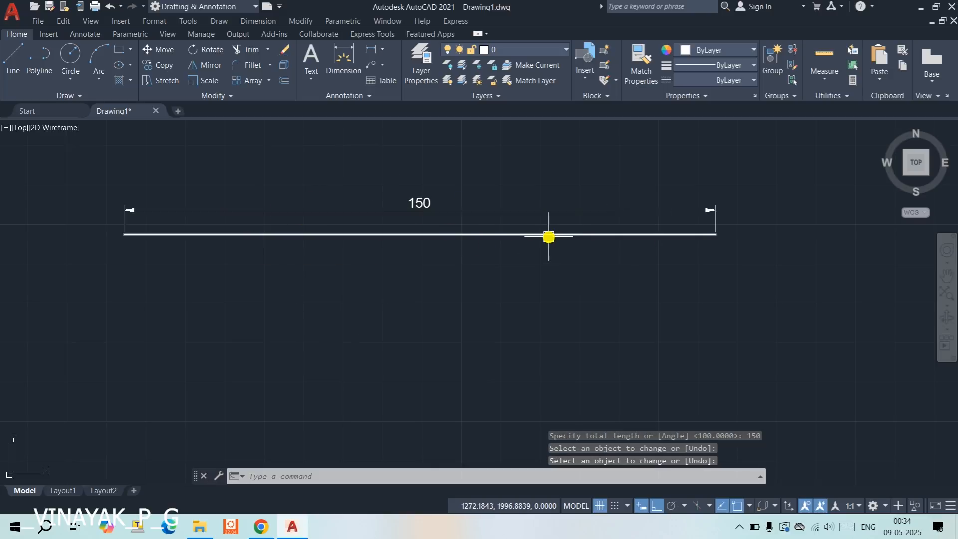
# Step: Lengthen the line at its left end to 300 percent using the Percent option
pyautogui.click(351, 231)
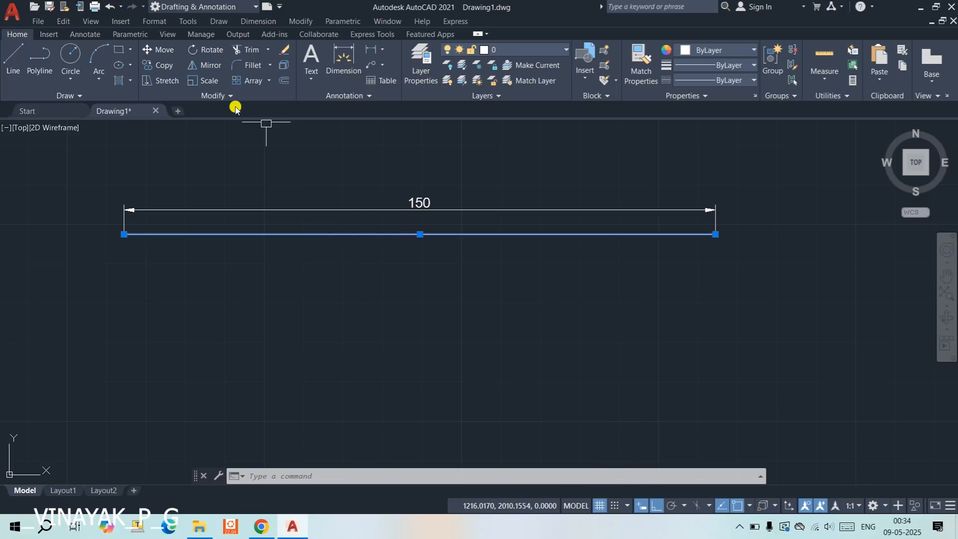
pyautogui.click(215, 95)
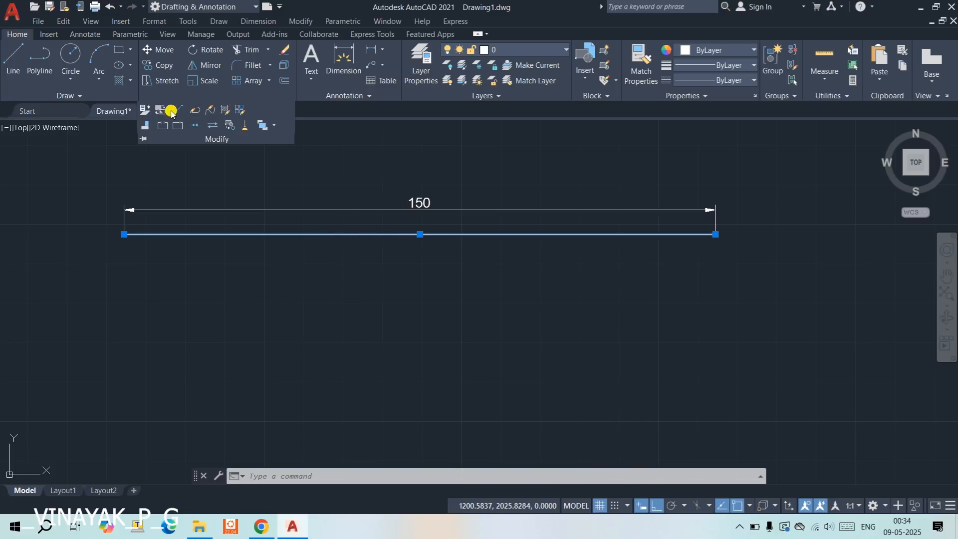
pyautogui.click(177, 109)
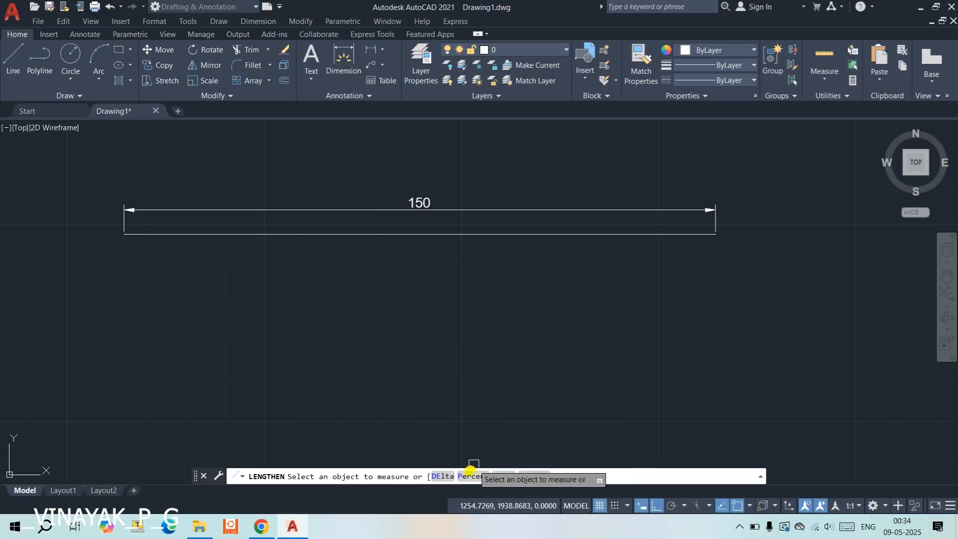
pyautogui.click(465, 476)
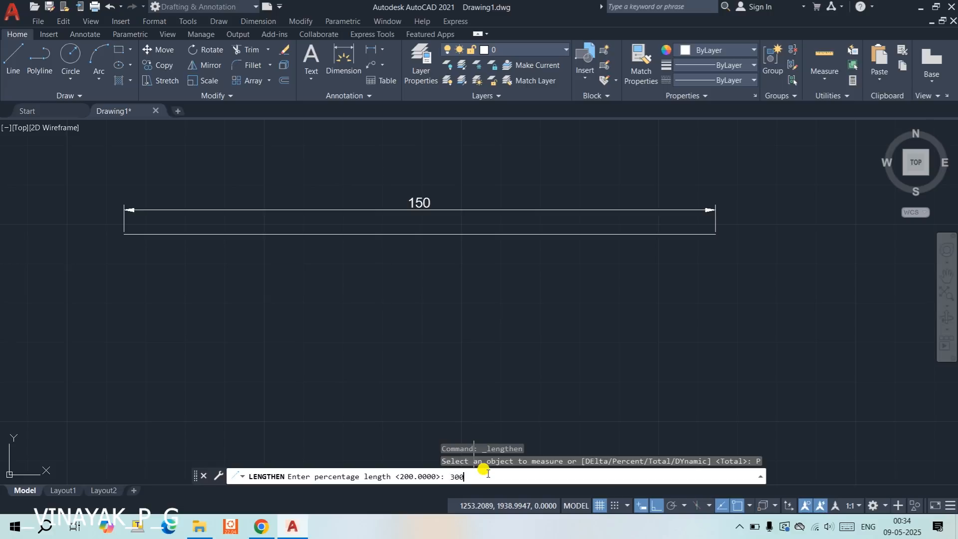
pyautogui.press('Return')
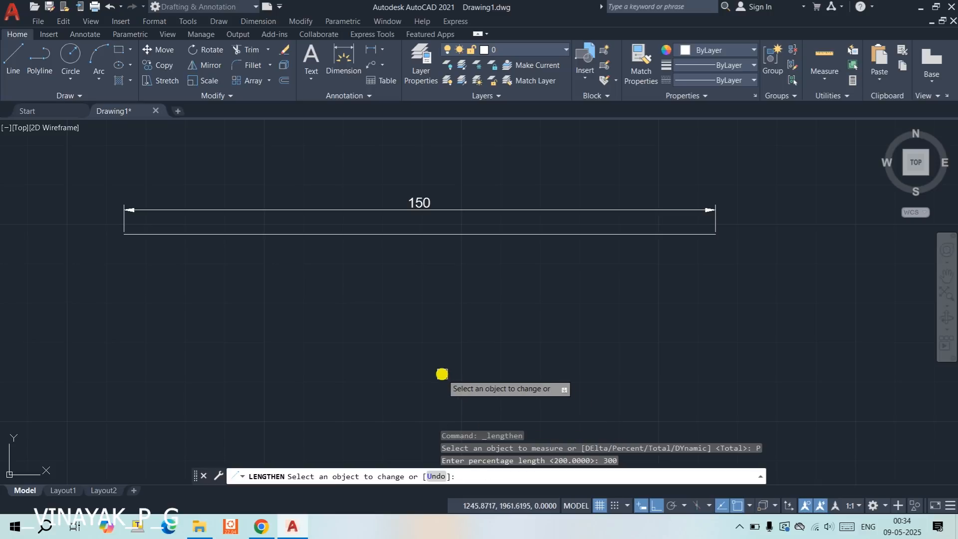
pyautogui.click(408, 233)
pyautogui.scroll(-4, 408, 232)
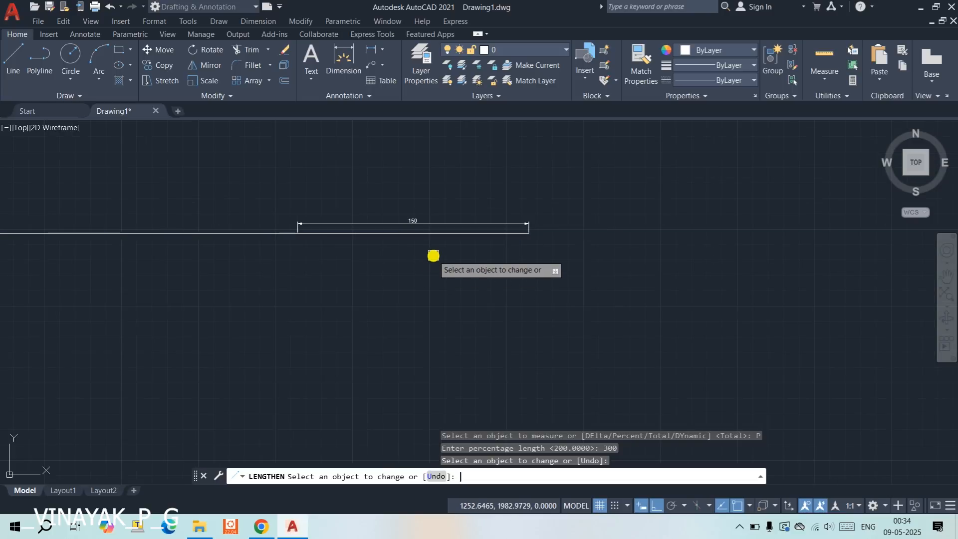
pyautogui.press('Return')
# Step: Examine the dimension above the lengthened line to check its new length
pyautogui.scroll(2, 178, 220)
pyautogui.scroll(-2, 177, 219)
pyautogui.moveTo(178, 219); pyautogui.dragTo(246, 237, button='middle')
pyautogui.scroll(5, 271, 237)
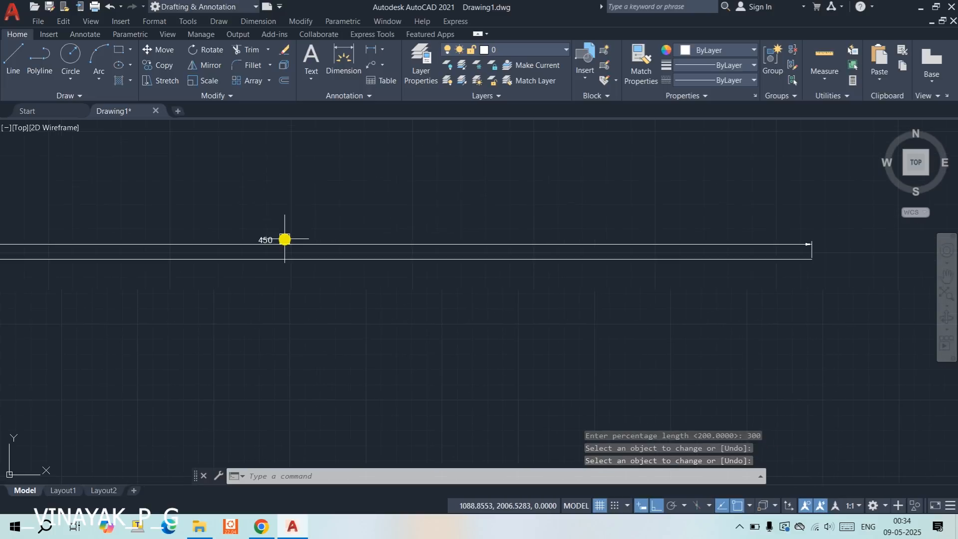
pyautogui.scroll(-3, 267, 241)
pyautogui.scroll(-2, 269, 243)
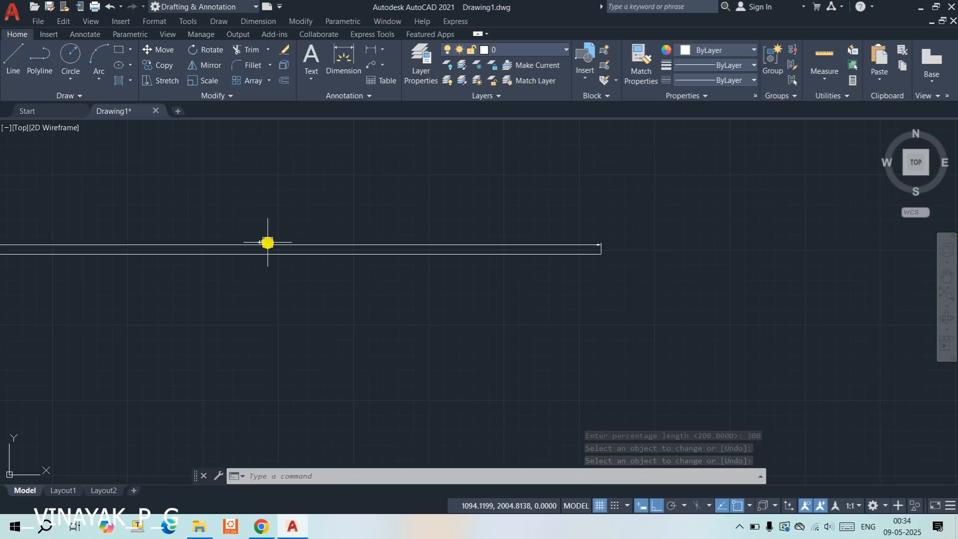
pyautogui.moveTo(268, 242); pyautogui.dragTo(289, 248, button='middle')
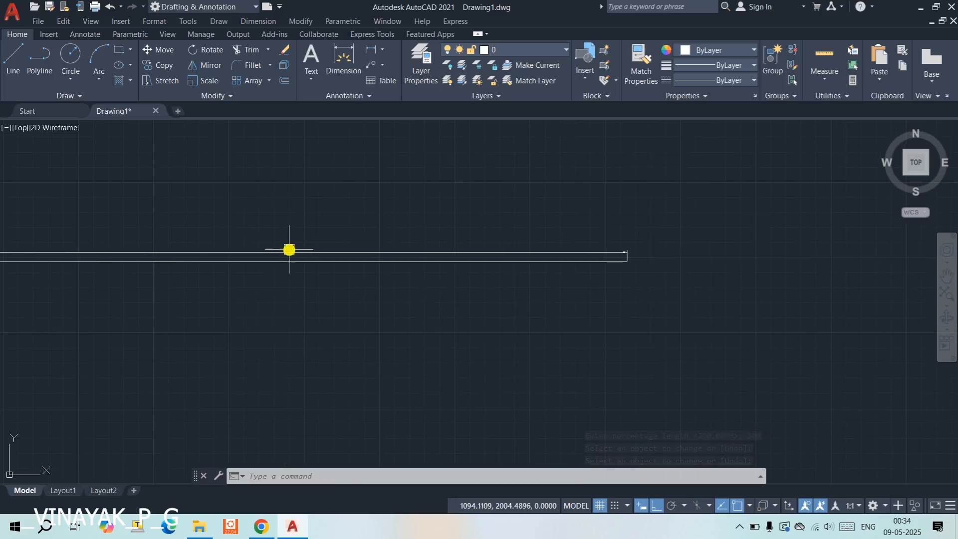
# Step: Lengthen the line at its right end by a delta of 50 and check the updated dimension
pyautogui.click(165, 96)
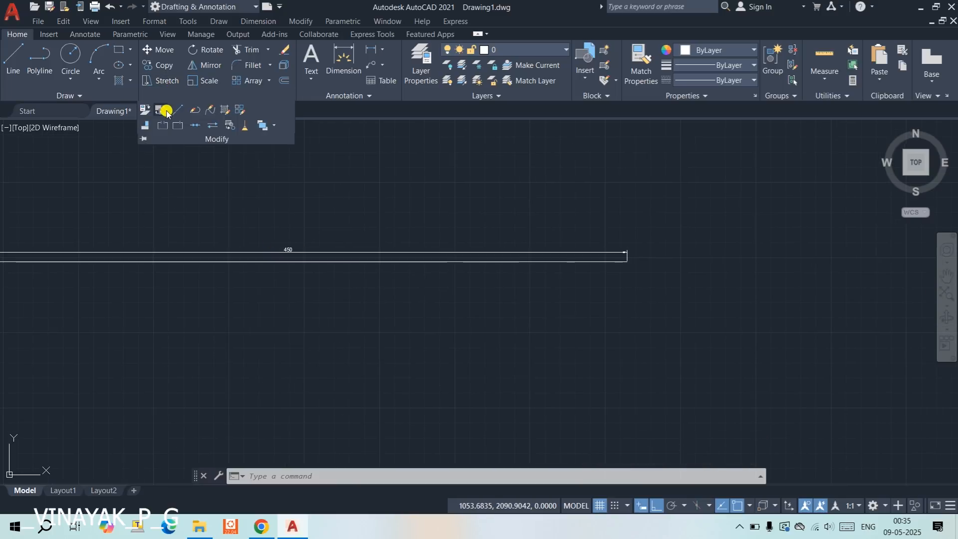
pyautogui.click(183, 123)
pyautogui.scroll(3, 301, 253)
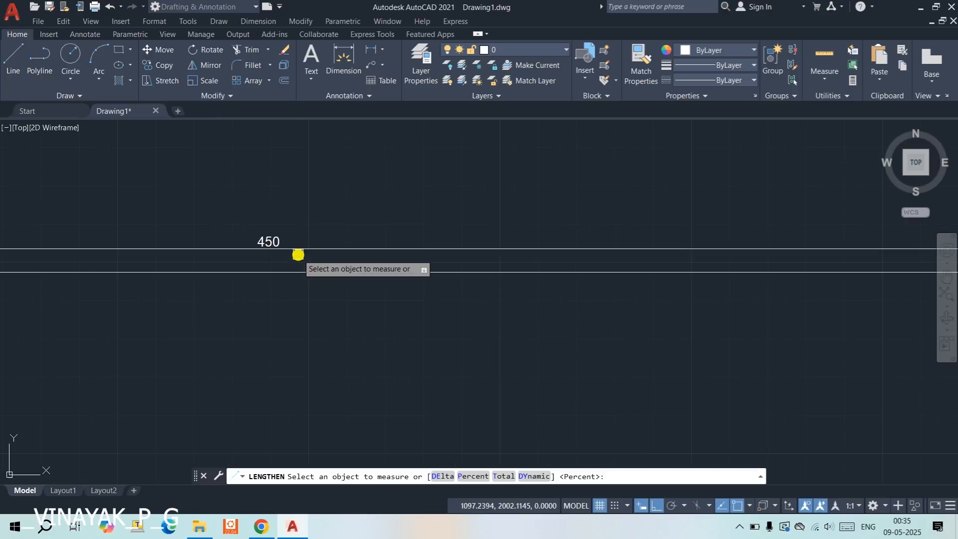
pyautogui.click(295, 273)
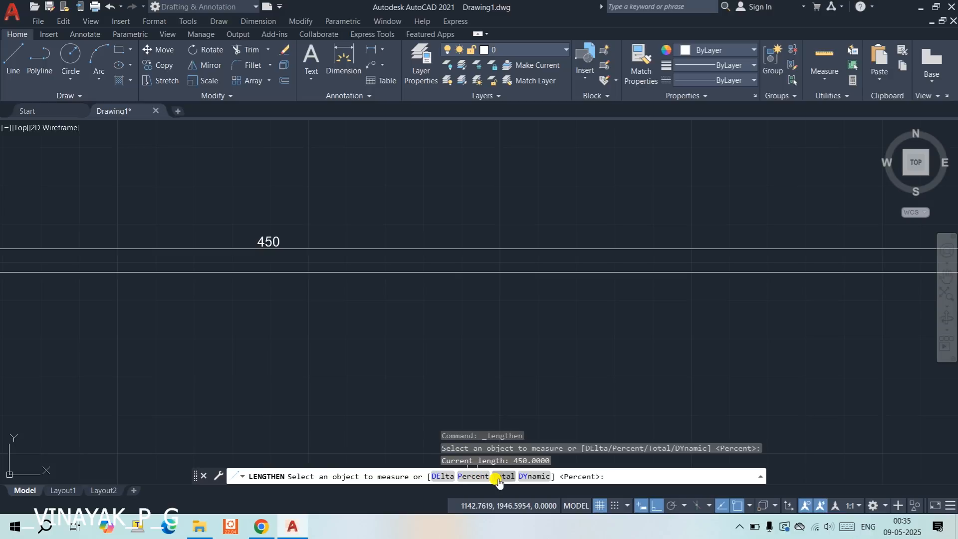
pyautogui.click(442, 476)
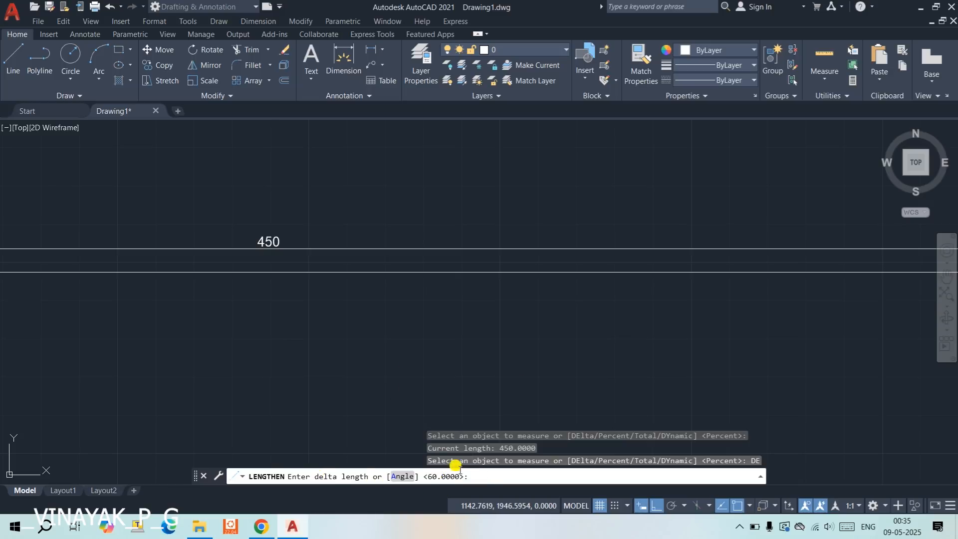
pyautogui.scroll(-2, 391, 367)
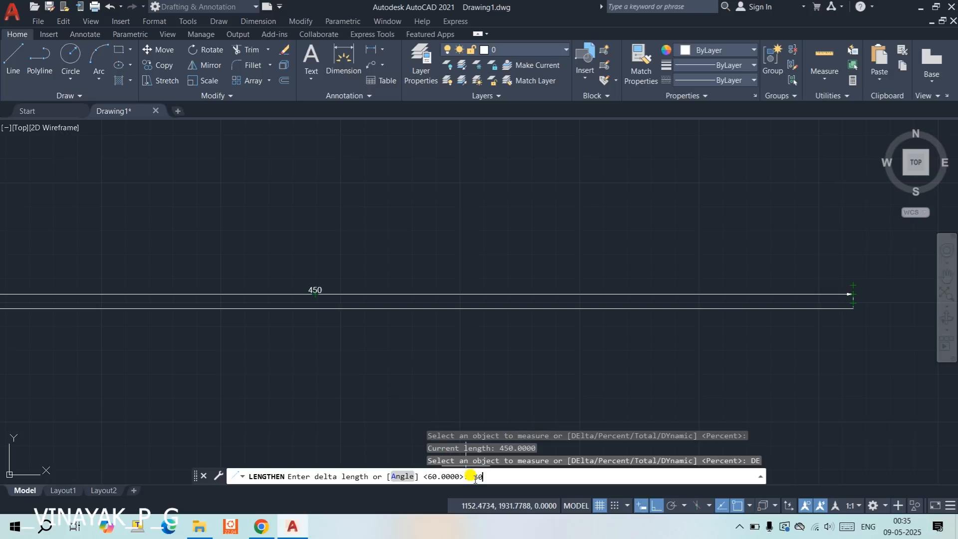
pyautogui.press('Return')
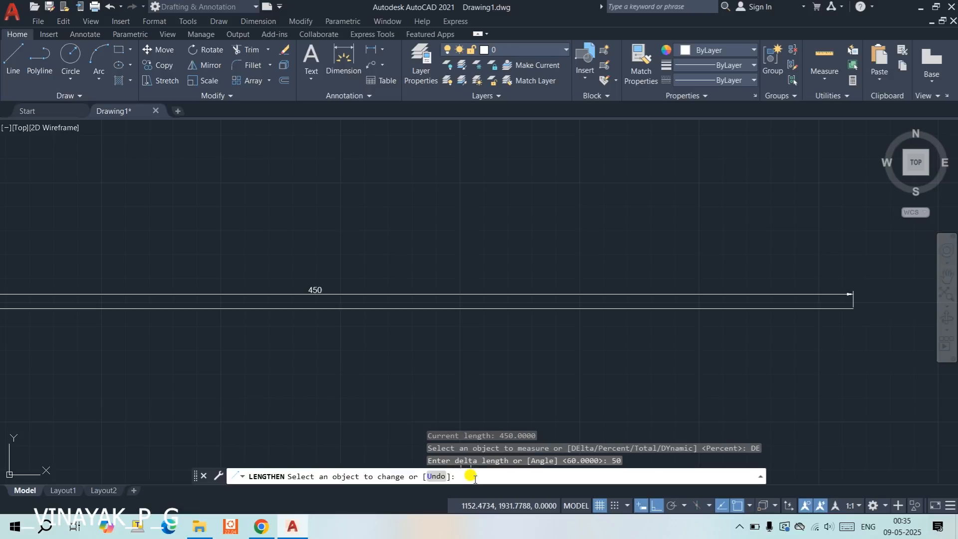
pyautogui.click(427, 312)
pyautogui.scroll(-2, 439, 326)
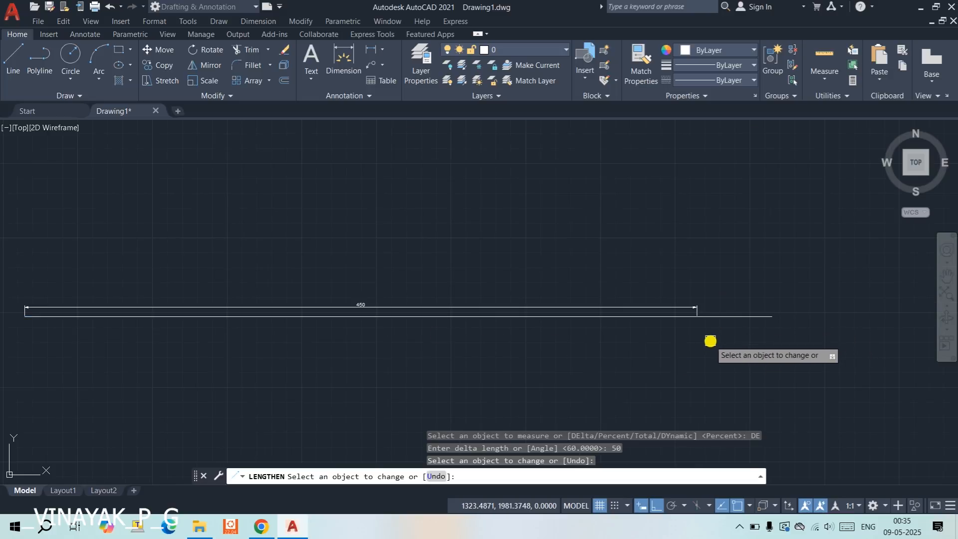
pyautogui.press('Return')
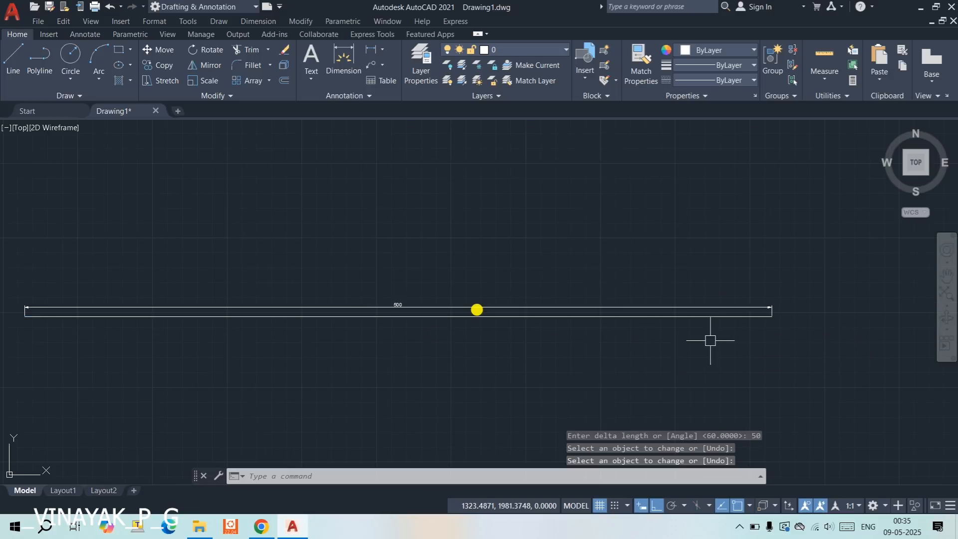
pyautogui.scroll(5, 403, 305)
pyautogui.scroll(2, 399, 305)
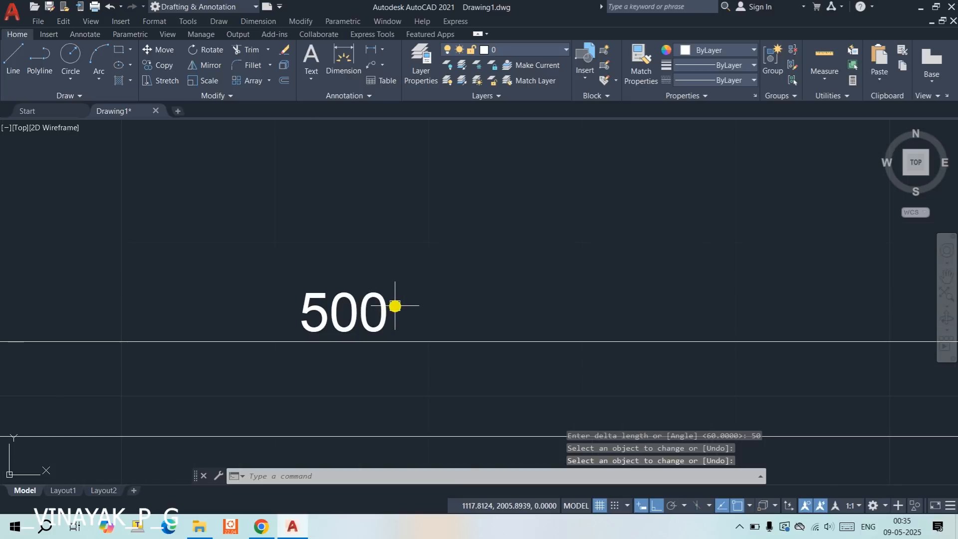
pyautogui.scroll(-8, 395, 305)
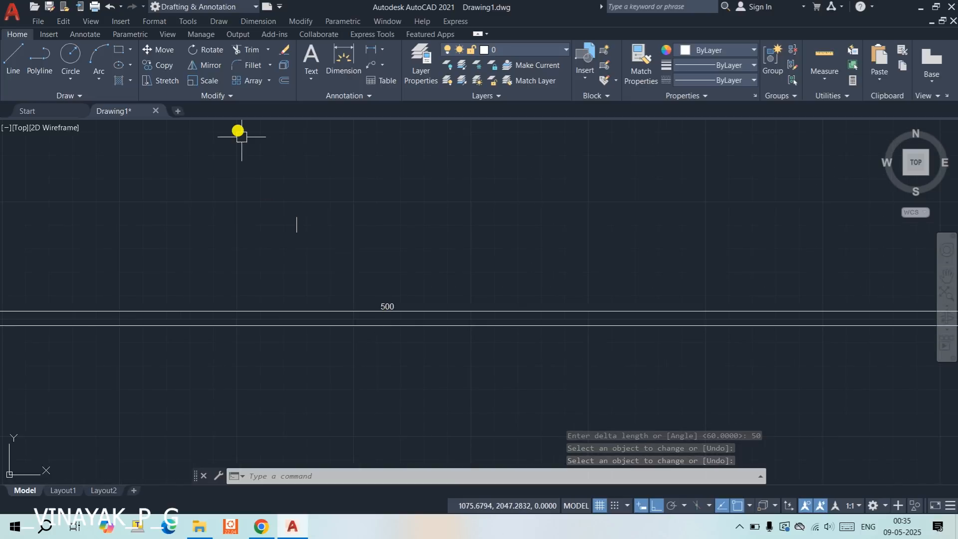
# Step: Set the dimensioned line to a total length of 100 using the Lengthen command's Total option
pyautogui.click(218, 96)
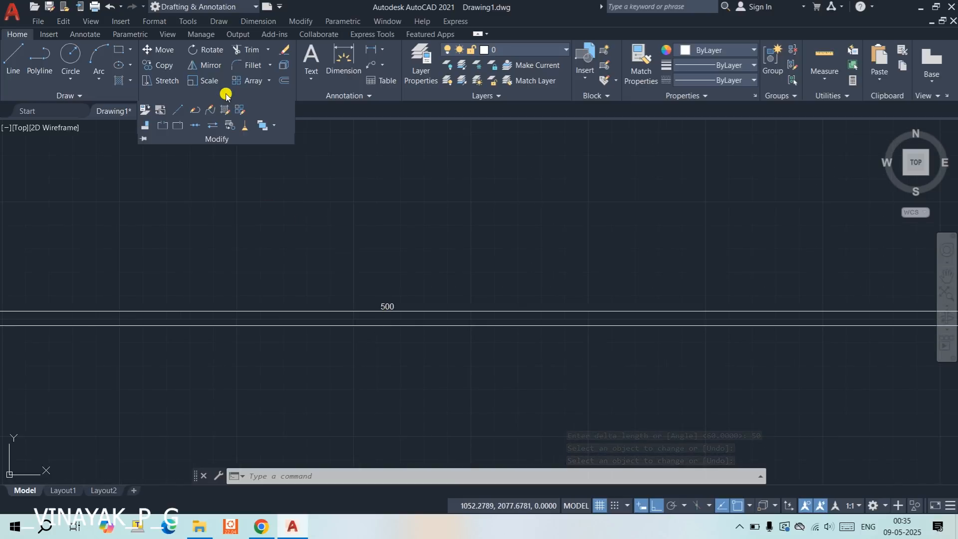
pyautogui.click(178, 115)
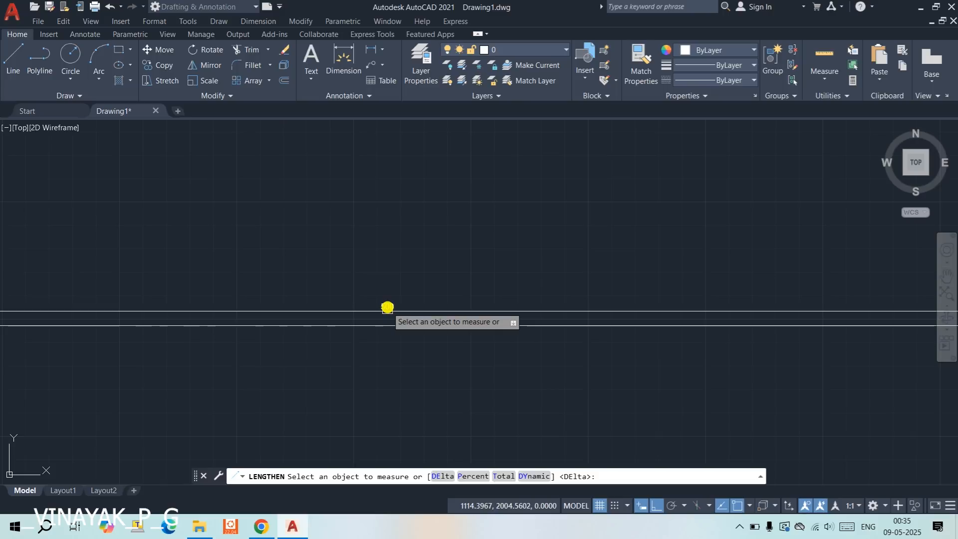
pyautogui.click(504, 476)
pyautogui.press('Return')
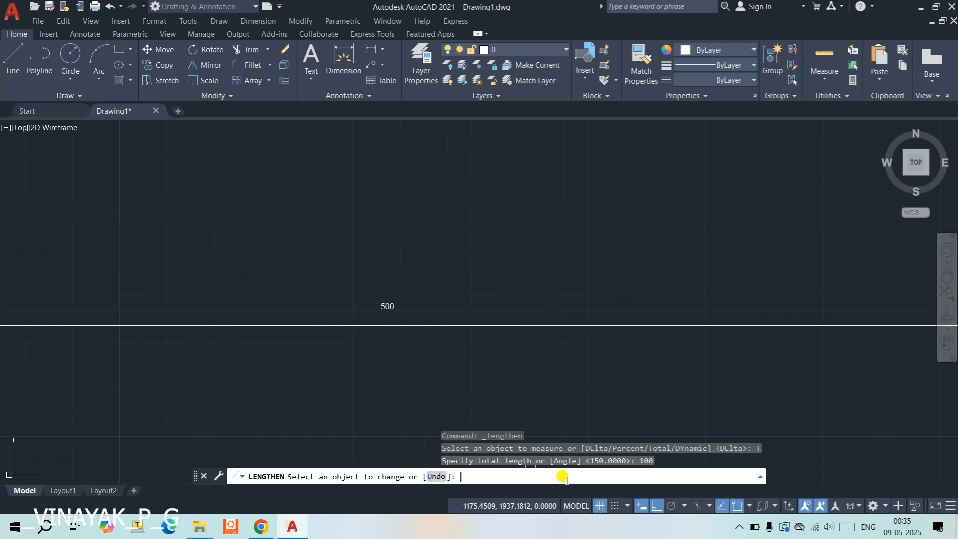
pyautogui.click(468, 325)
pyautogui.press('Return')
pyautogui.moveTo(285, 357); pyautogui.dragTo(742, 357, button='middle')
pyautogui.scroll(2, 486, 329)
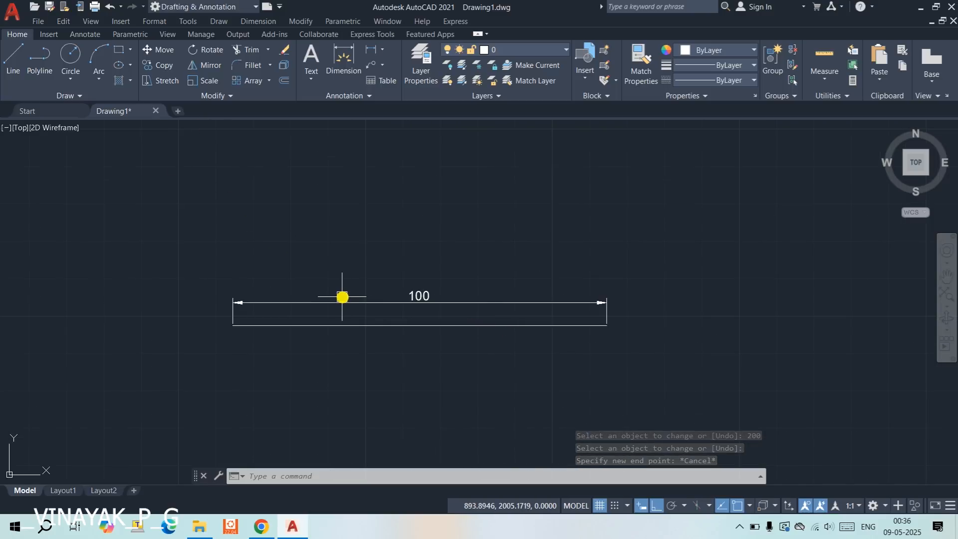
# Step: Try shortening the line from its left end with the Lengthen command's Dynamic option, and undo the change
pyautogui.click(316, 326)
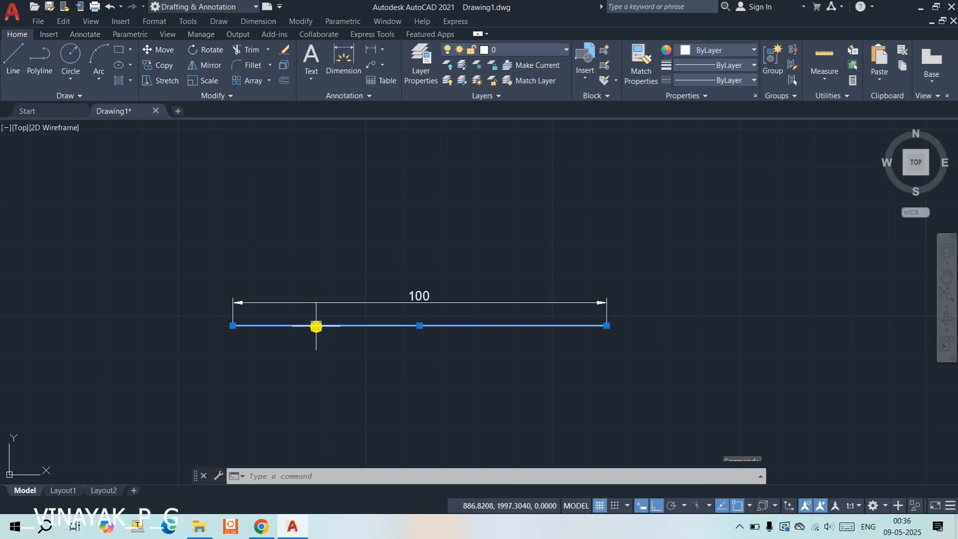
pyautogui.click(208, 95)
pyautogui.click(179, 111)
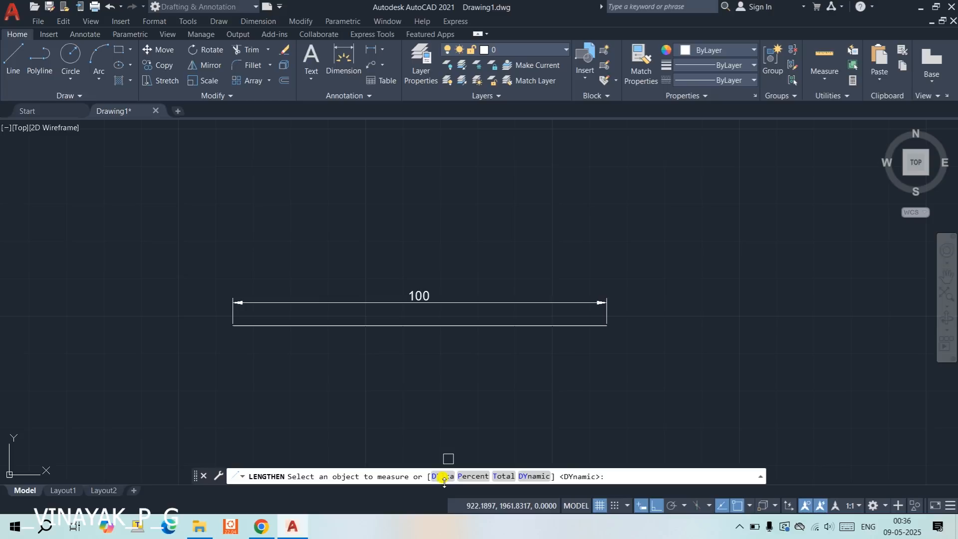
pyautogui.click(532, 477)
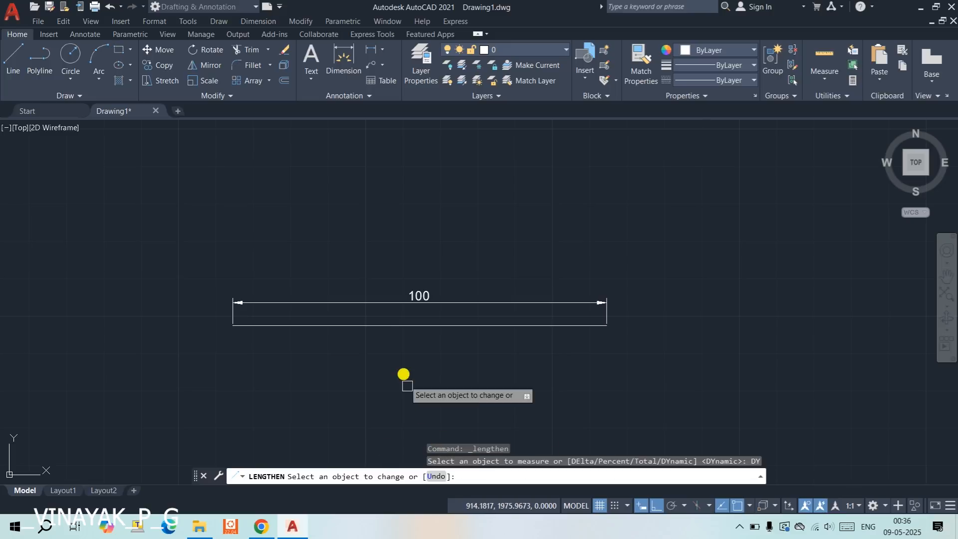
pyautogui.click(364, 322)
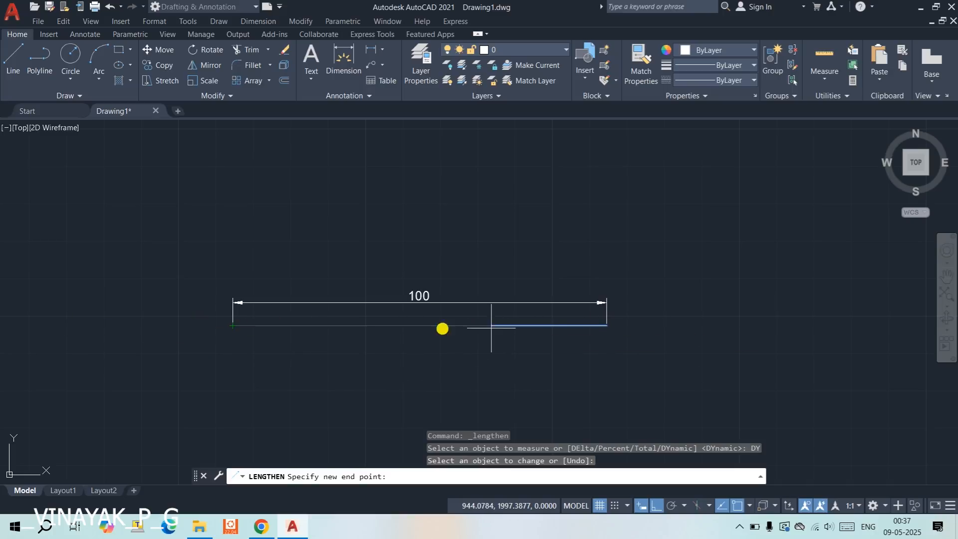
pyautogui.click(380, 326)
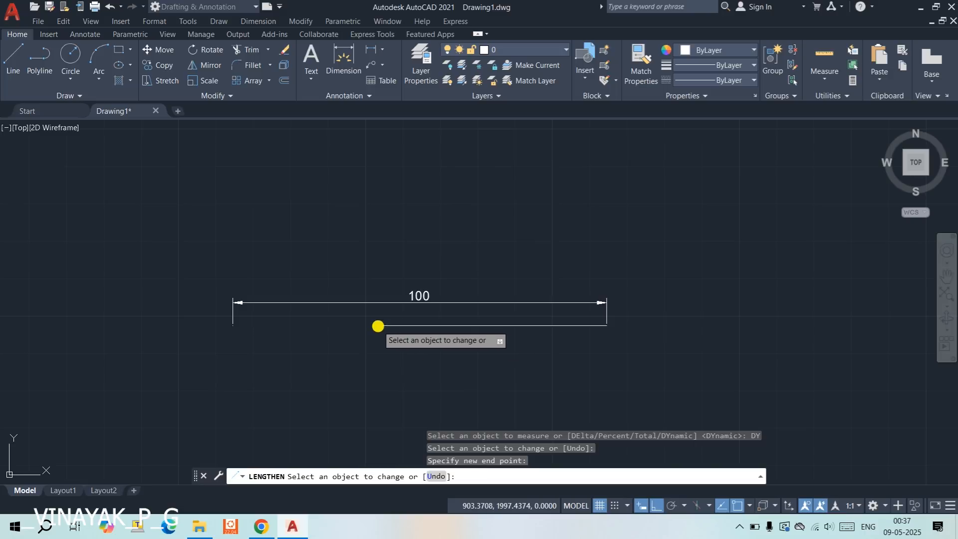
pyautogui.hotkey('ctrl', 'z')
pyautogui.press('Escape')
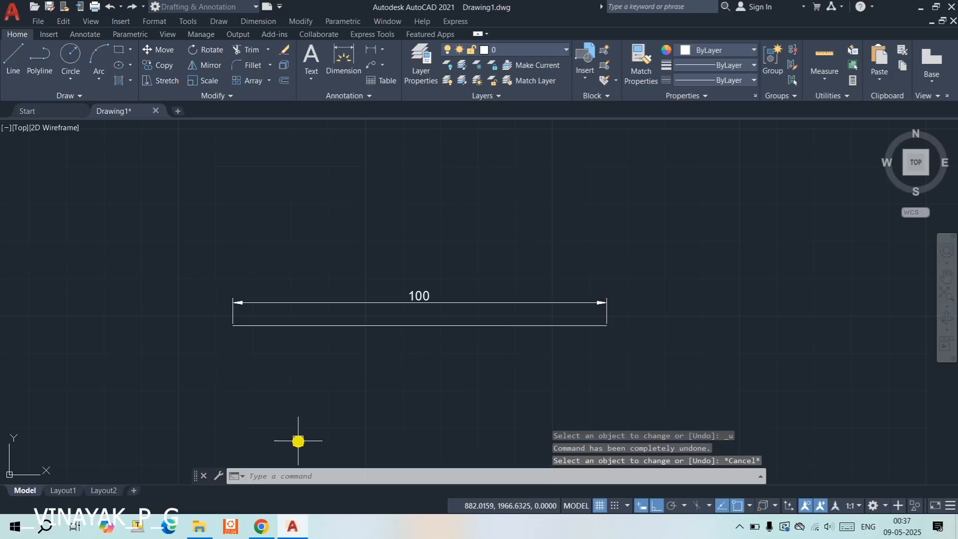
# Step: Draw a vertical line to the left of the dimensioned line, extending above and below its level
pyautogui.write('l')
pyautogui.press('Return')
pyautogui.click(89, 217)
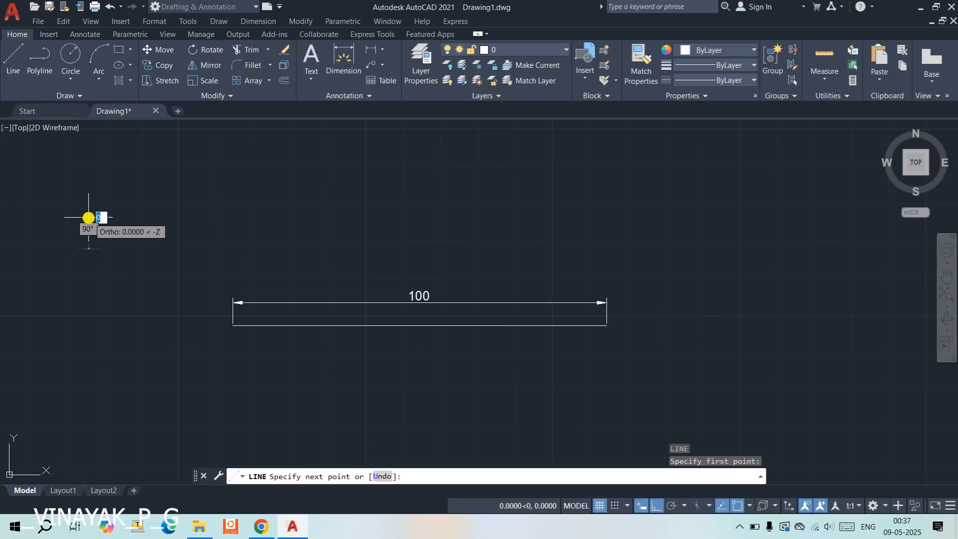
pyautogui.click(95, 384)
pyautogui.press('Escape')
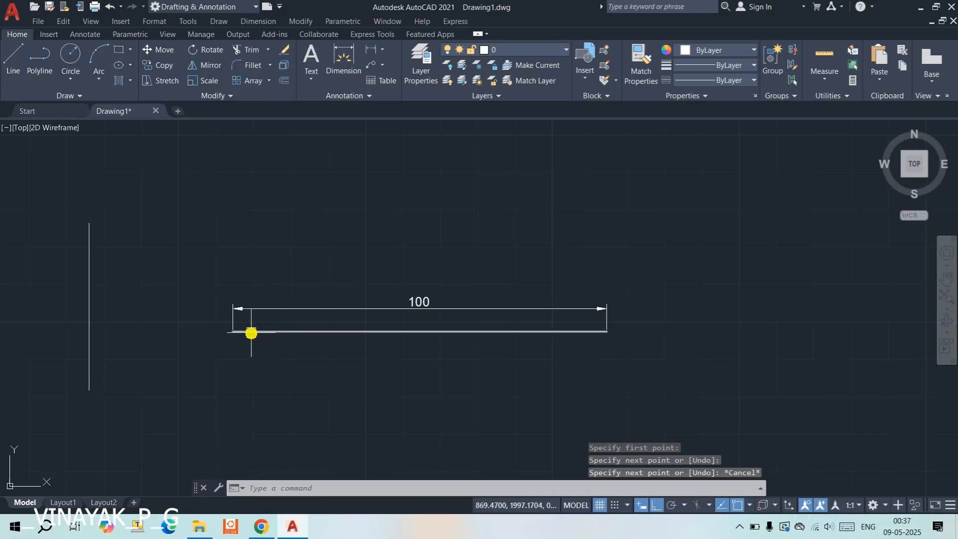
# Step: Extend the horizontal line's left end to meet the vertical line using the Lengthen command's Dynamic option
pyautogui.click(289, 330)
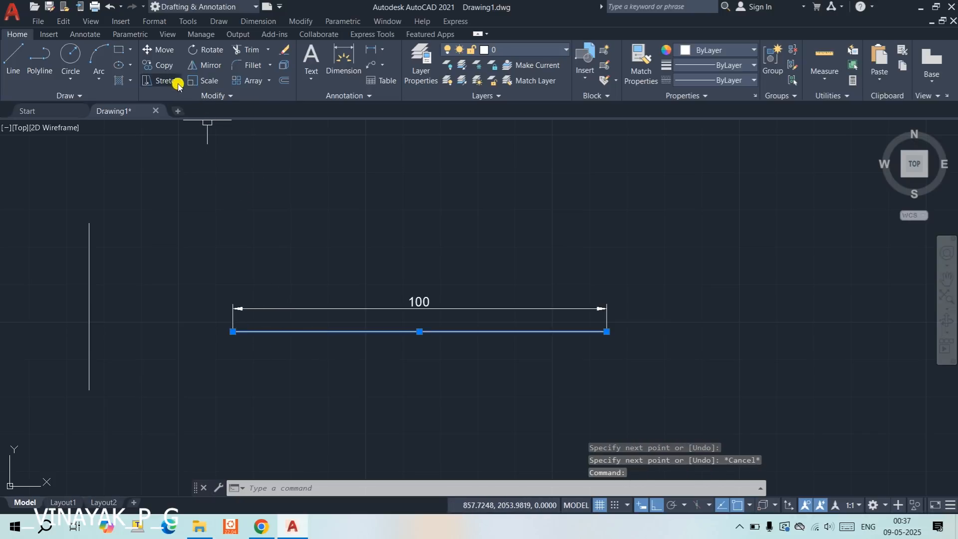
pyautogui.click(160, 95)
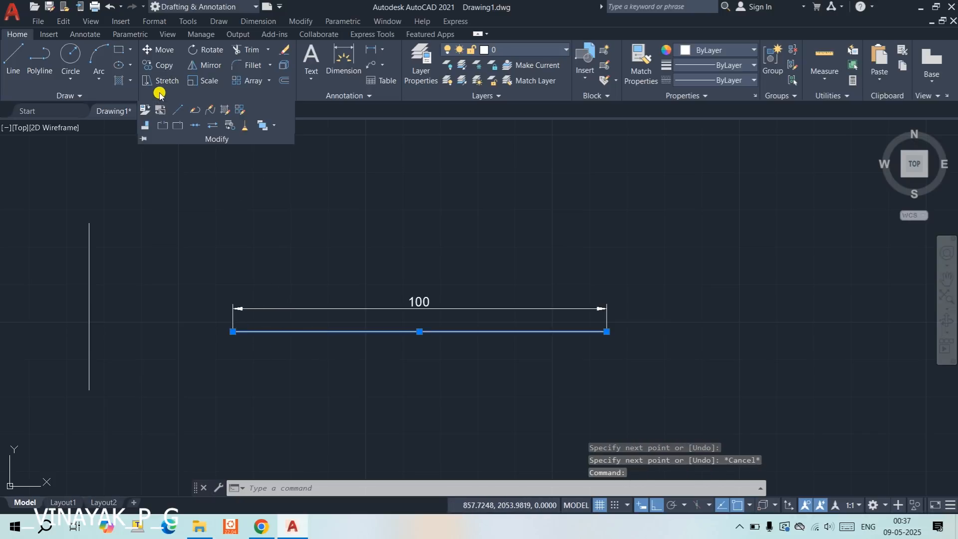
pyautogui.click(177, 114)
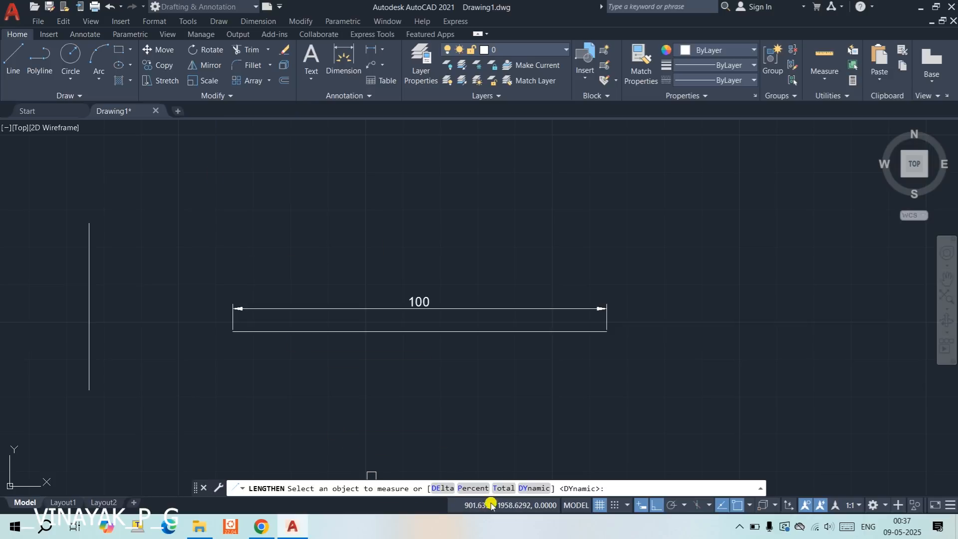
pyautogui.click(533, 489)
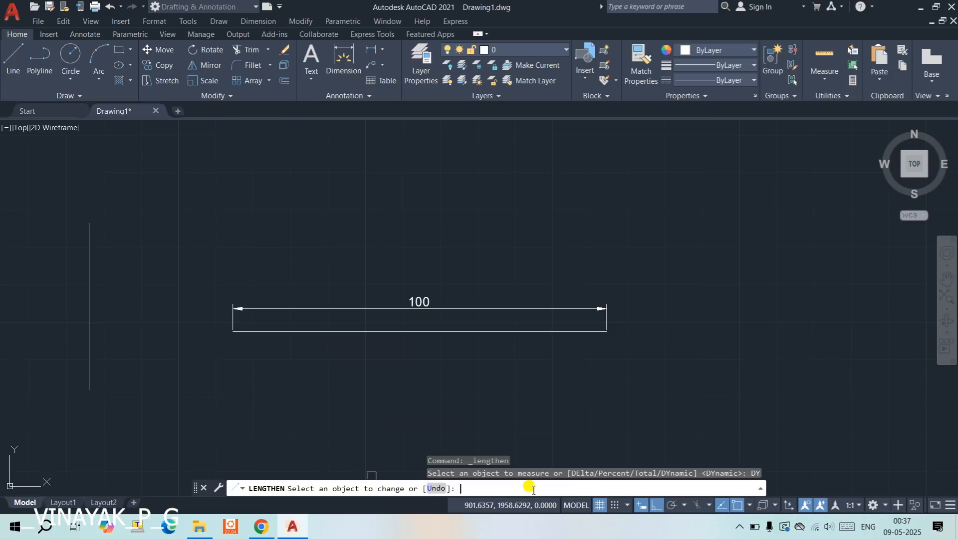
pyautogui.click(319, 331)
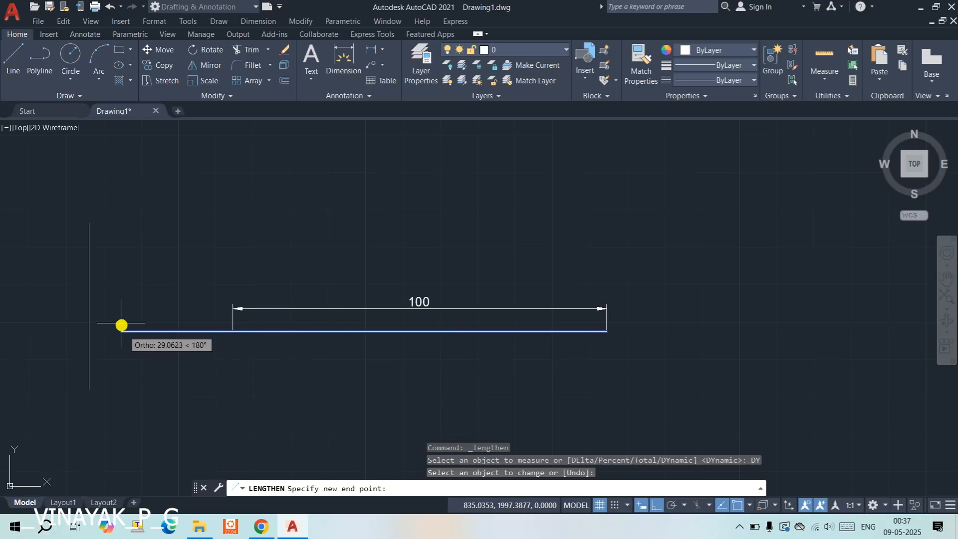
pyautogui.click(88, 330)
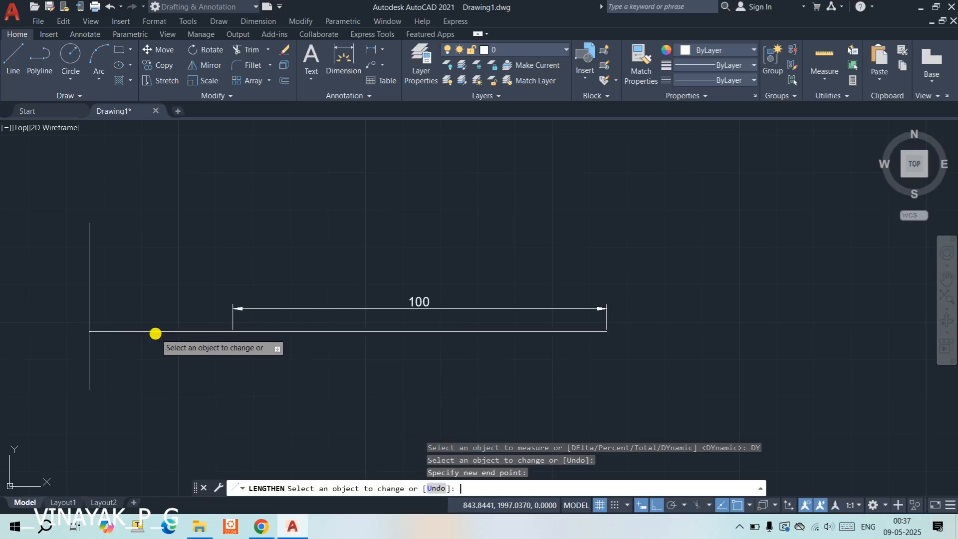
pyautogui.press('Return')
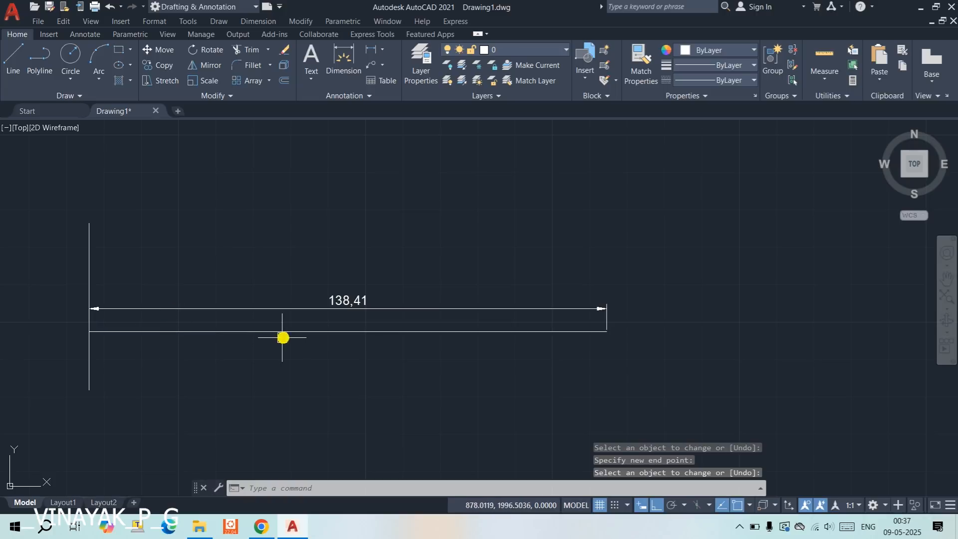
pyautogui.scroll(-2, 128, 330)
pyautogui.moveTo(129, 330); pyautogui.dragTo(188, 302, button='middle')
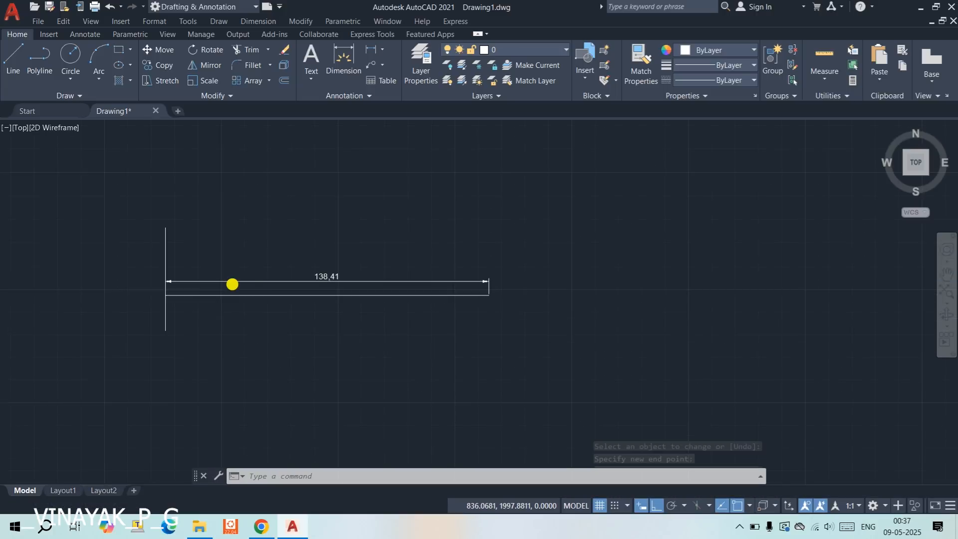